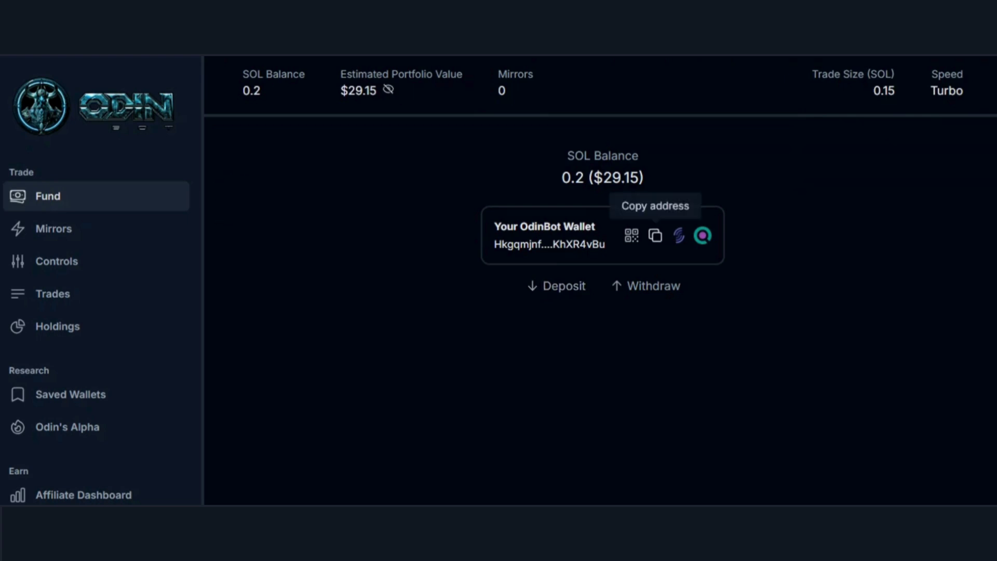
- Copy the OdinBot wallet address and view its deposit QR code
click(655, 235)
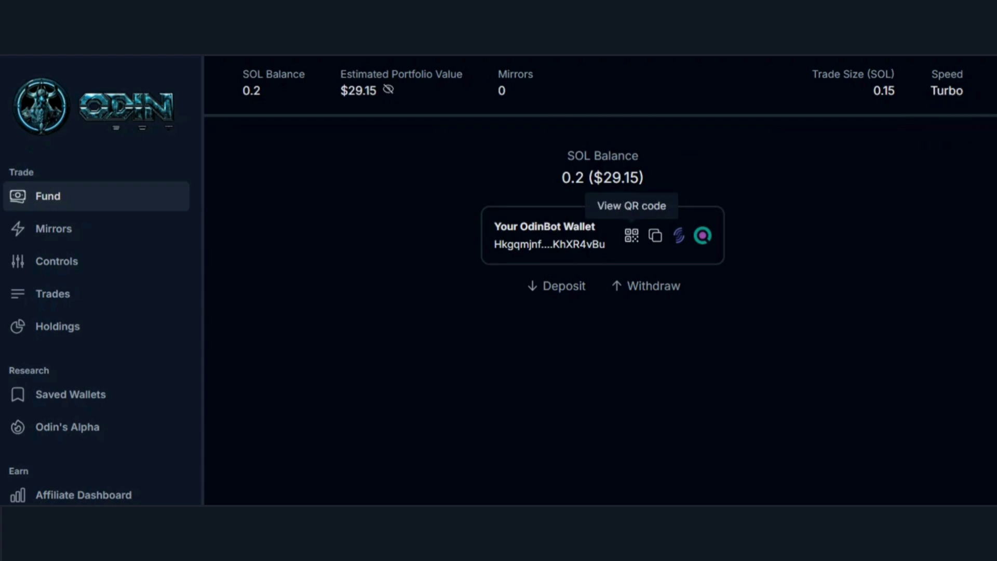
click(631, 235)
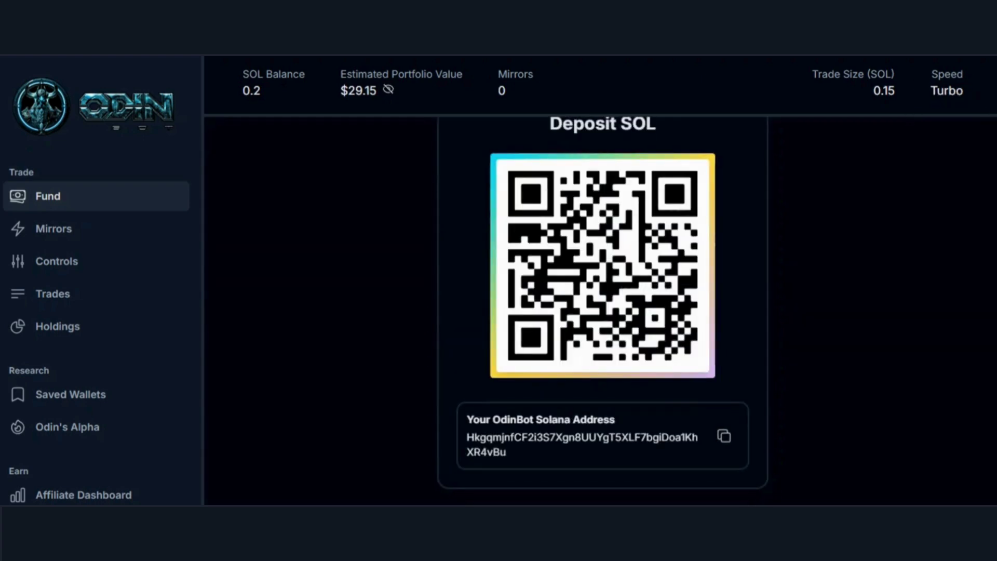
key(Escape)
- Start a withdrawal of the whole SOL balance, trying out a pasted withdrawal address and undoing the paste
click(646, 286)
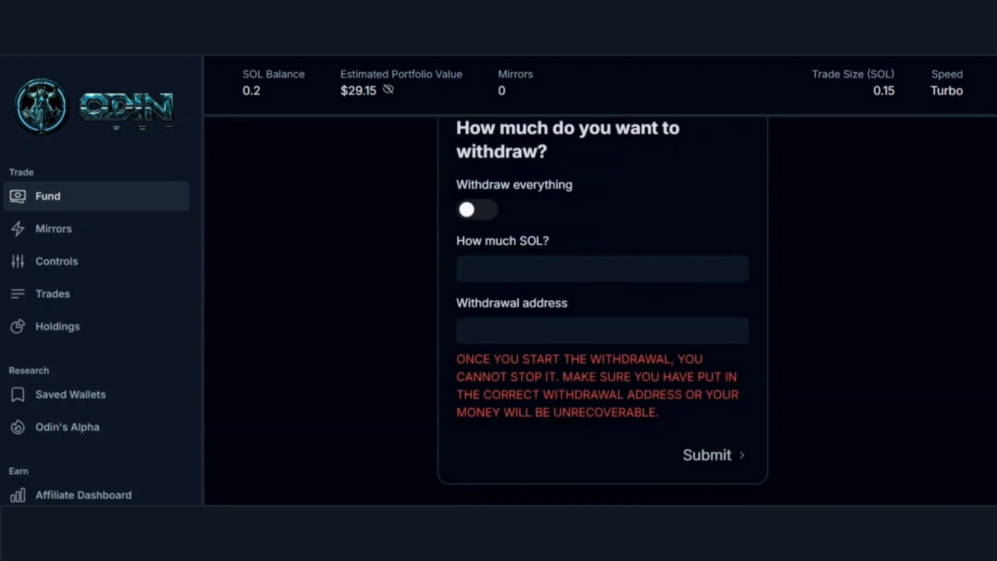
click(476, 209)
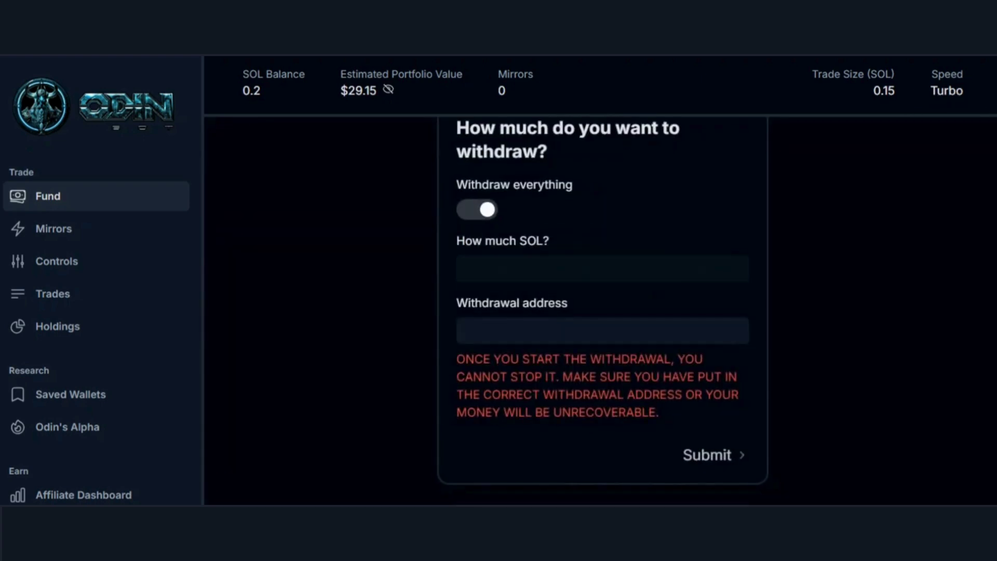
click(466, 330)
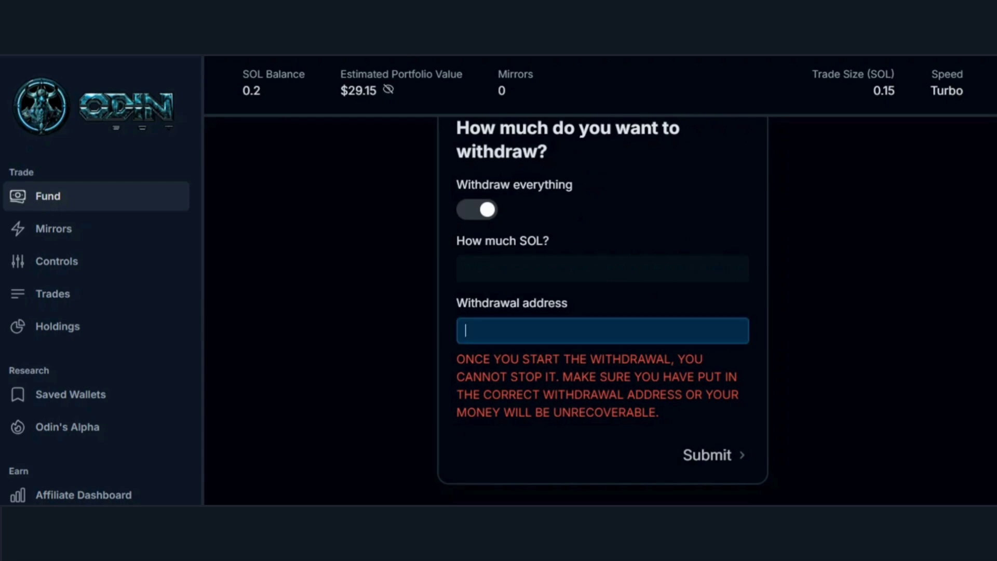
key(ctrl+v)
key(ctrl+z)
- Change the withdrawal from everything to 0.1 SOL and paste the withdrawal address
click(477, 209)
click(466, 269)
text(0)
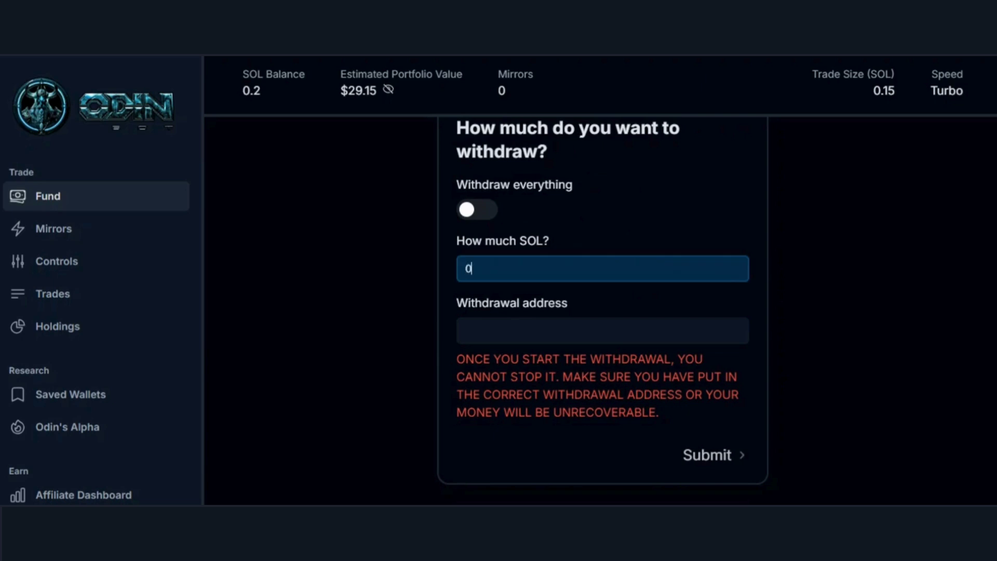
text(.1)
key(Tab)
key(ctrl+v)
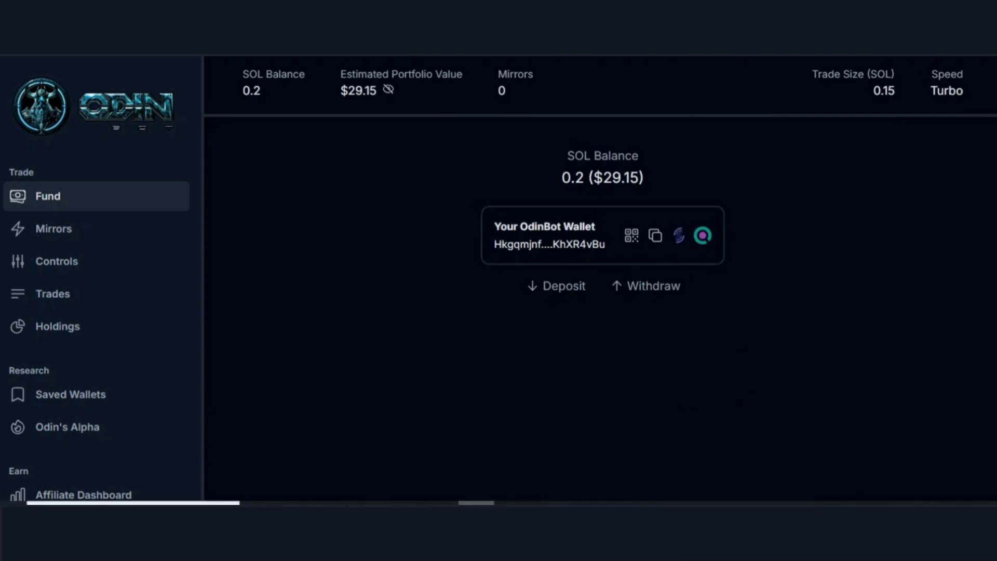
- Set the trade size to 0.1 SOL and submit it
click(853, 83)
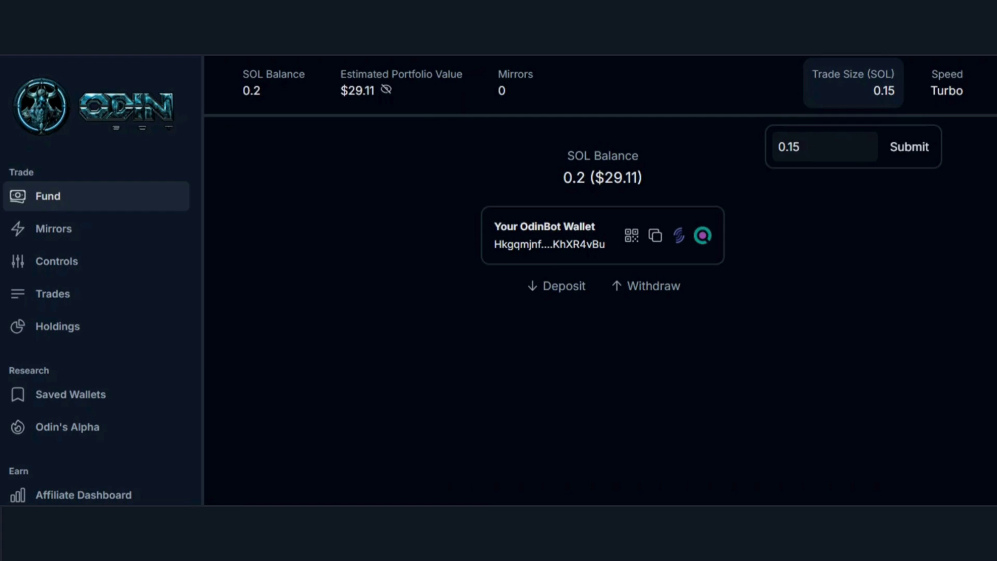
key(BackSpace)
key(BackSpace)
key(BackSpace)
key(BackSpace)
text(0.1)
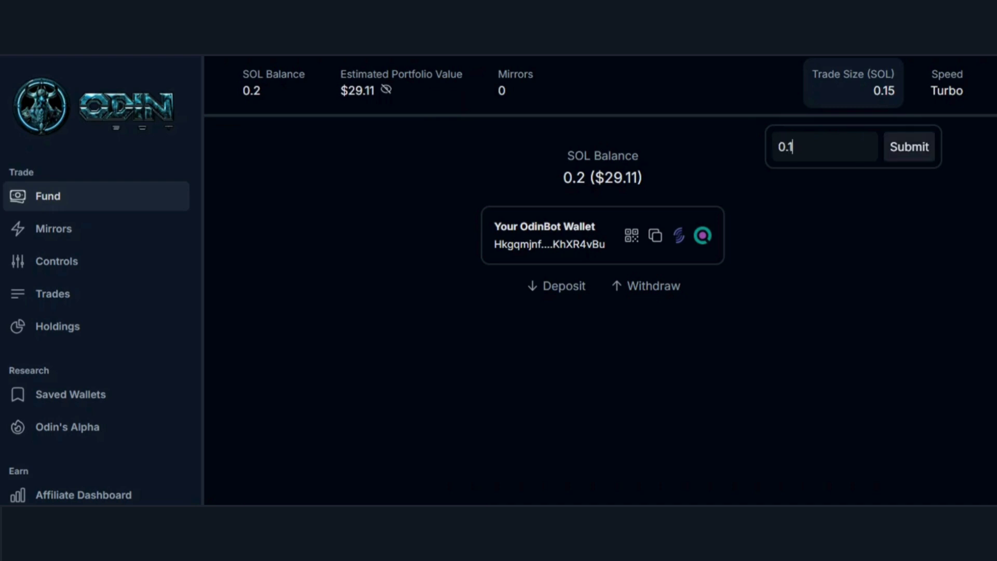
click(908, 147)
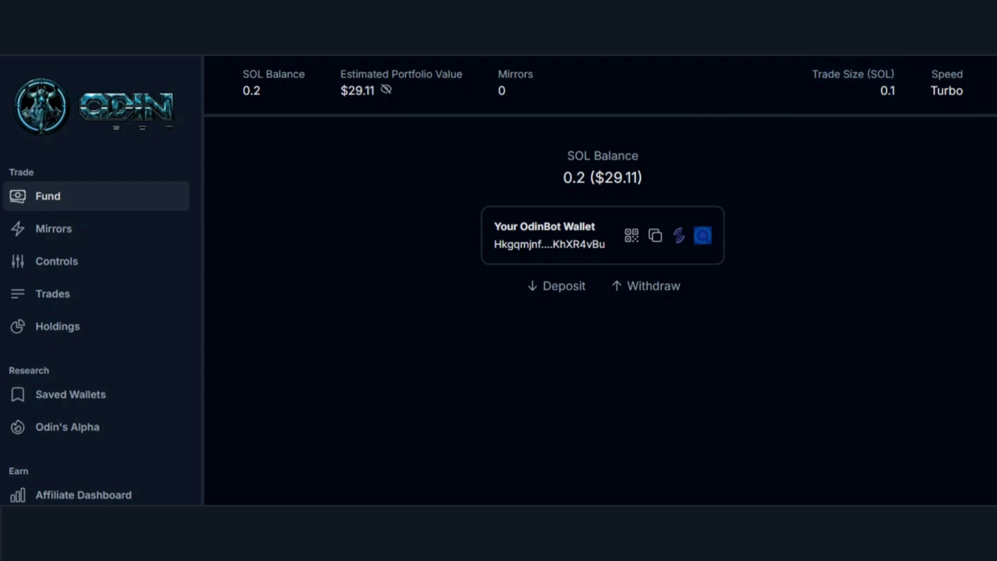
click(853, 83)
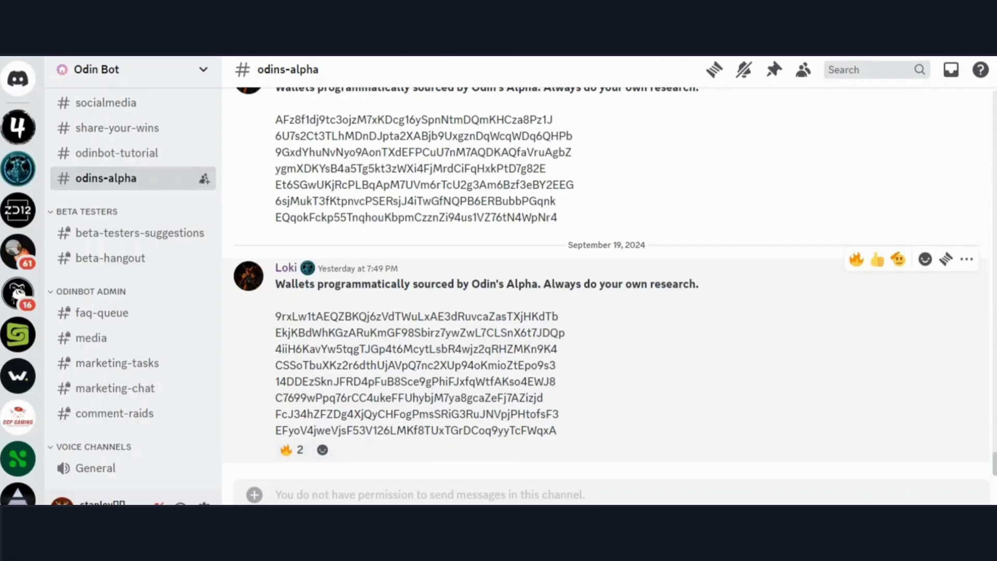
- Add a wallet to mirror by pasting its Solana address, and start mirroring it
drag(275, 349, 556, 349)
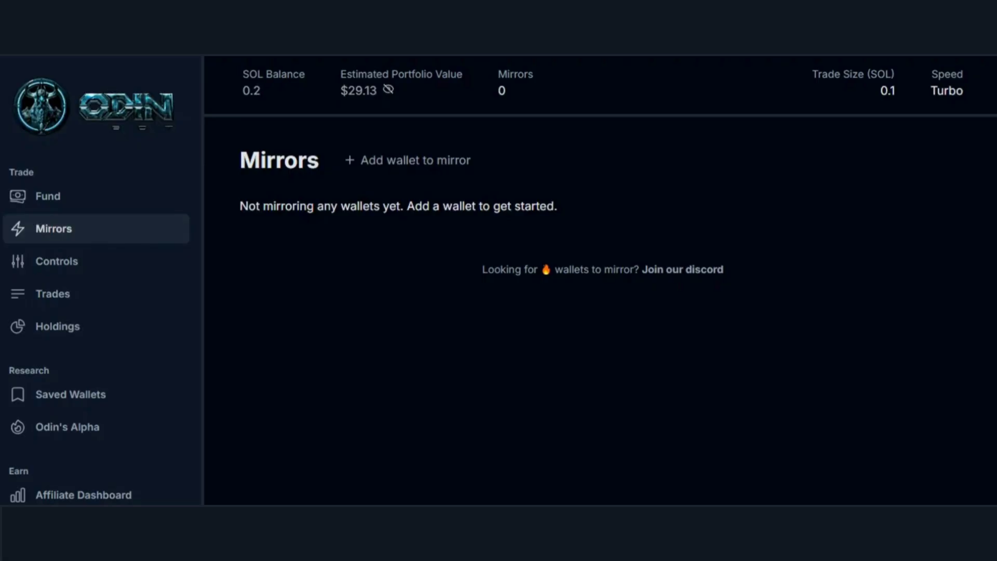
click(408, 160)
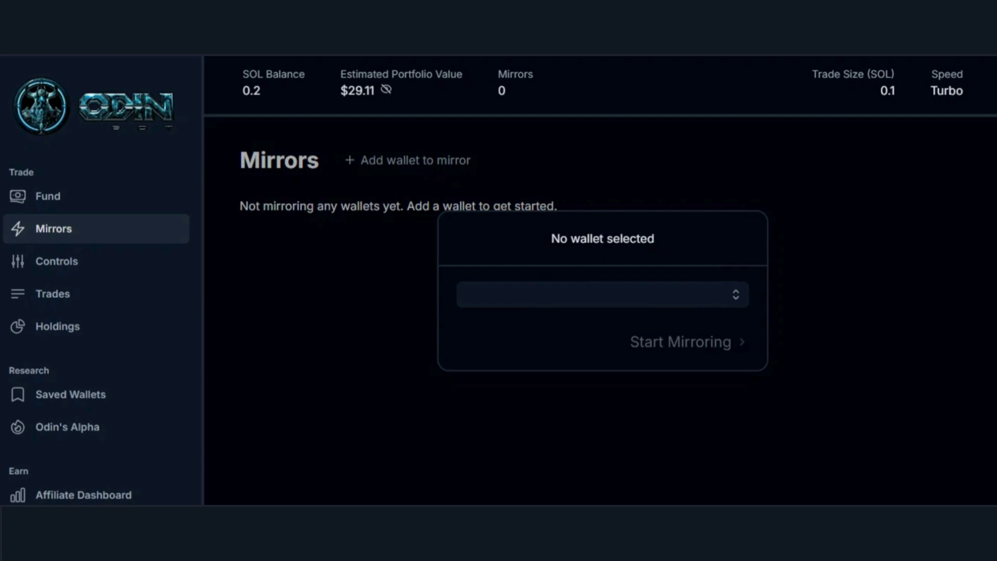
key(ctrl+v)
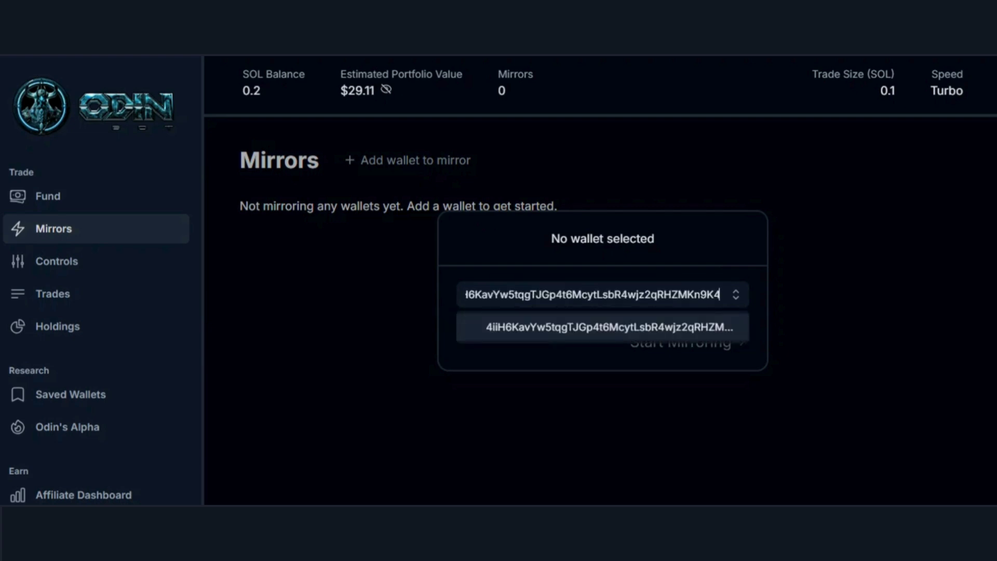
key(Return)
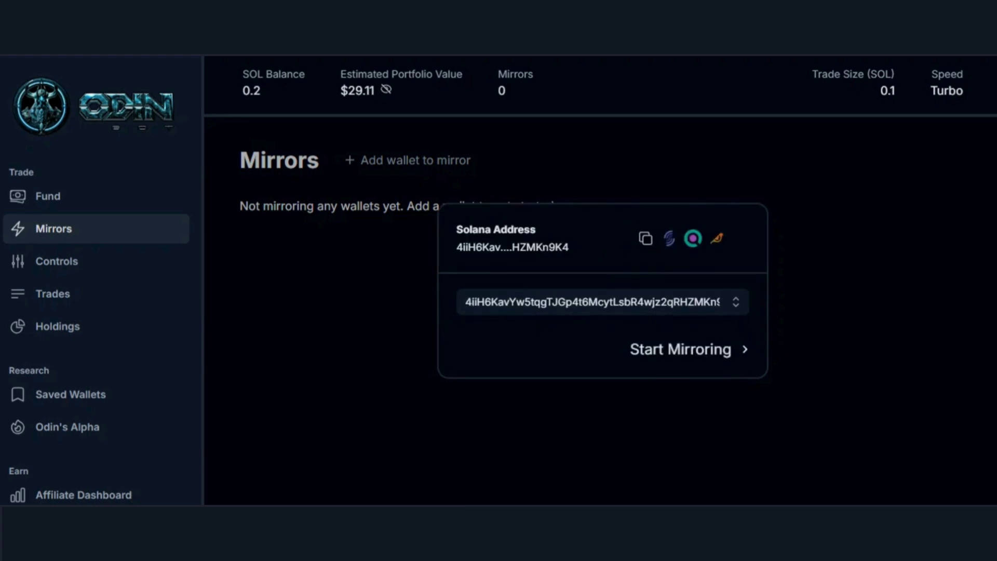
key(Return)
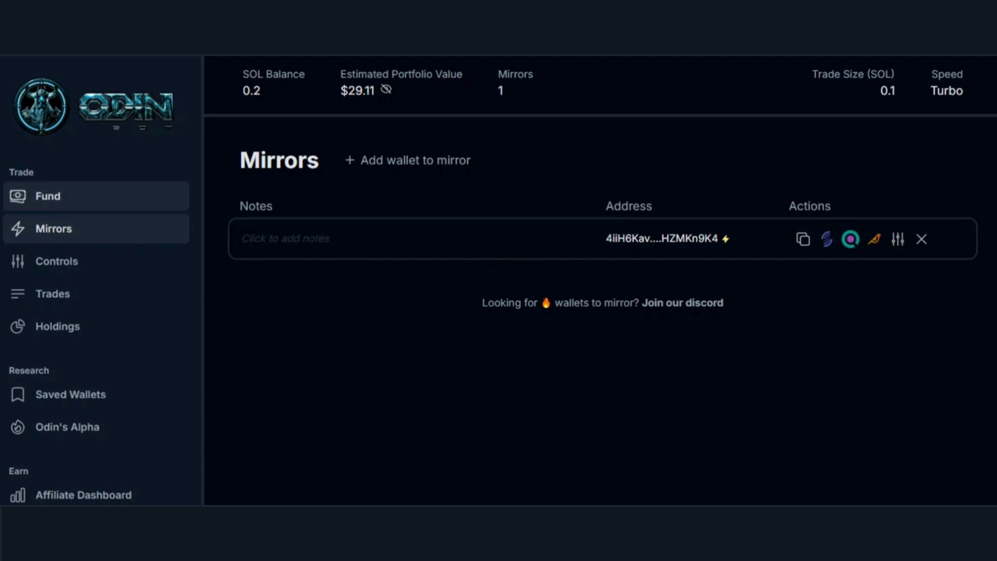
- Add the note ANSEM to the mirrored wallet in the mirrors list
click(48, 196)
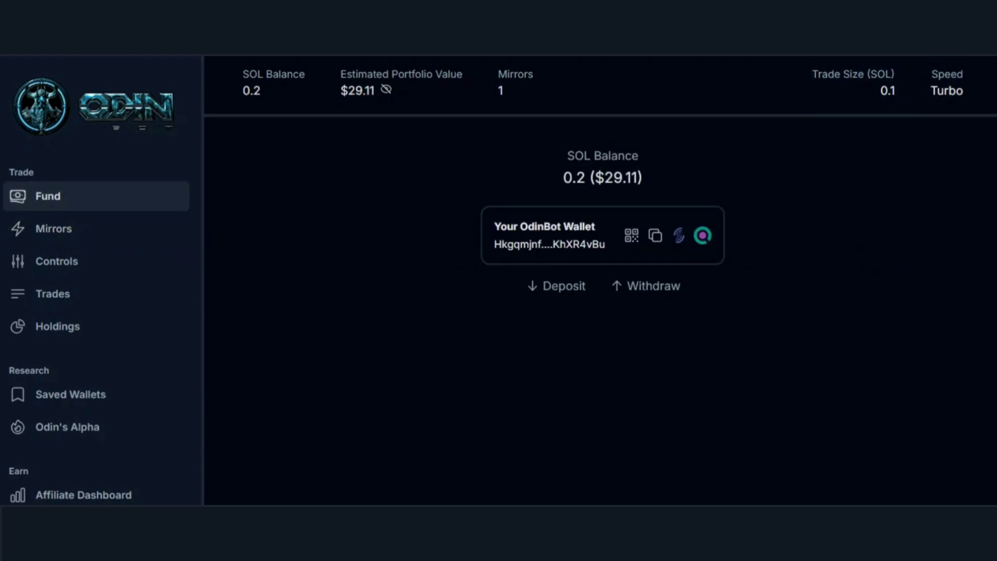
click(54, 228)
click(280, 239)
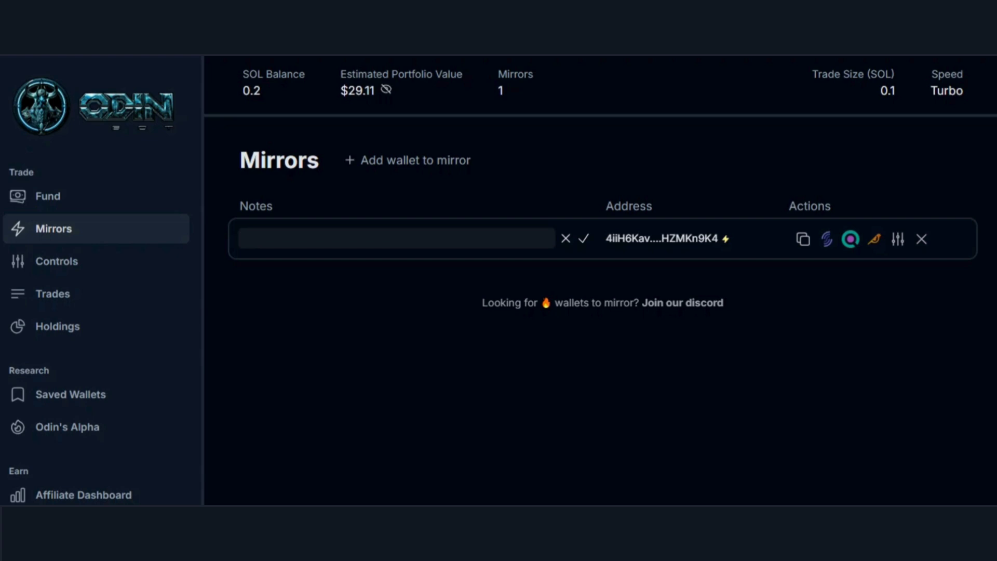
text(AN)
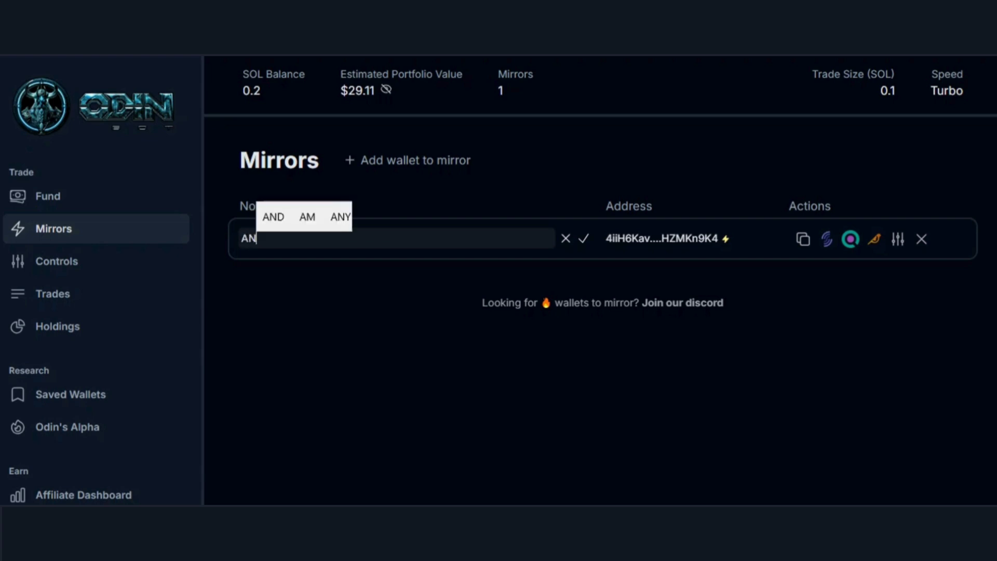
text(SEM)
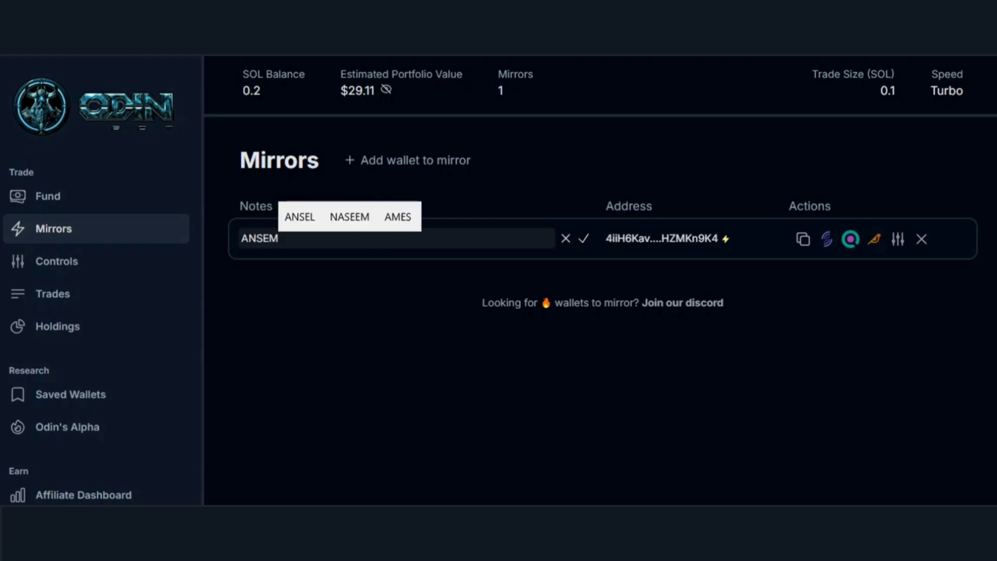
key(Return)
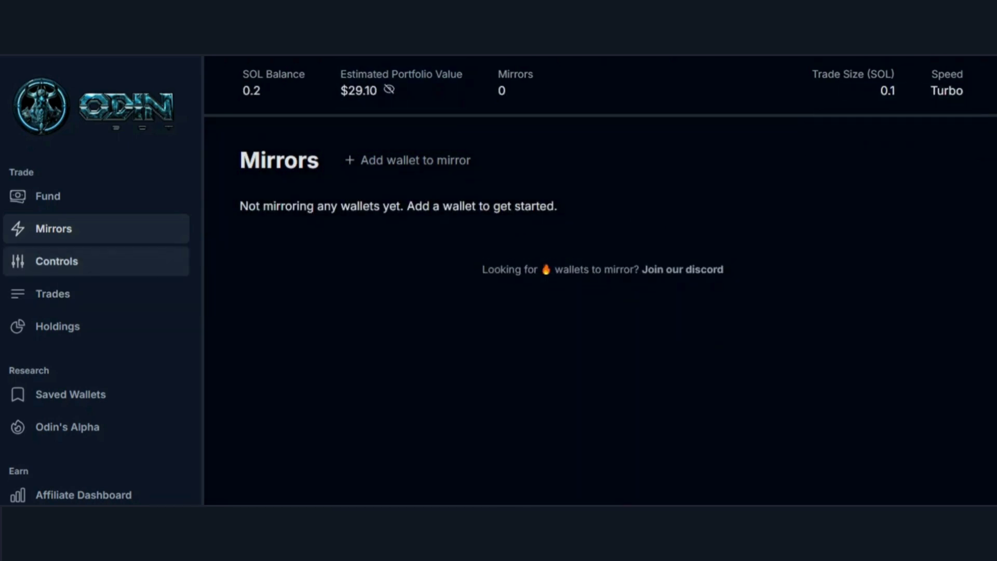
- Examine the buy limits and the sell strategy setting in the trading controls
click(56, 261)
scroll(512, 311, down, 2)
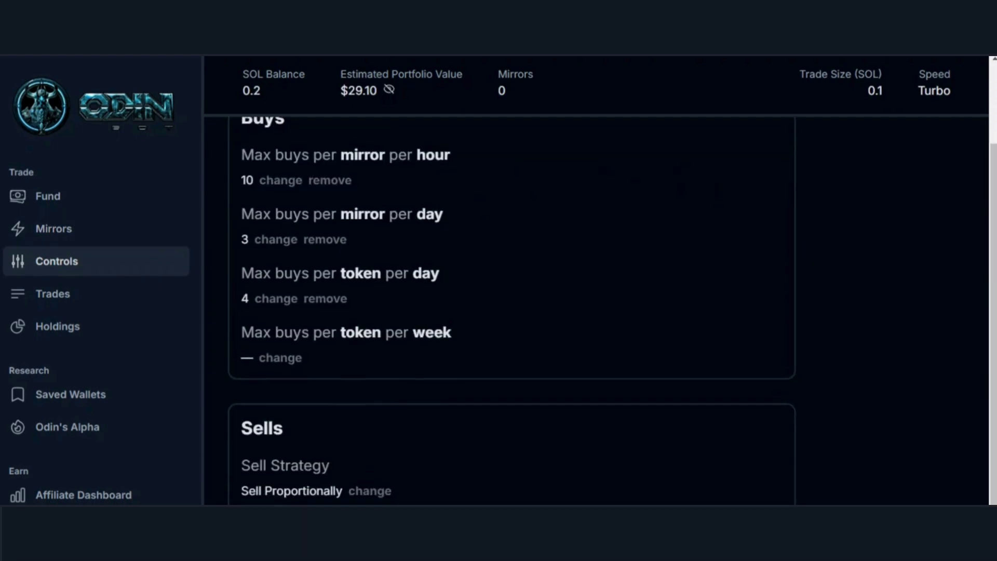
scroll(511, 311, up, 2)
scroll(511, 311, down, 1)
scroll(512, 312, down, 1)
scroll(511, 311, up, 1)
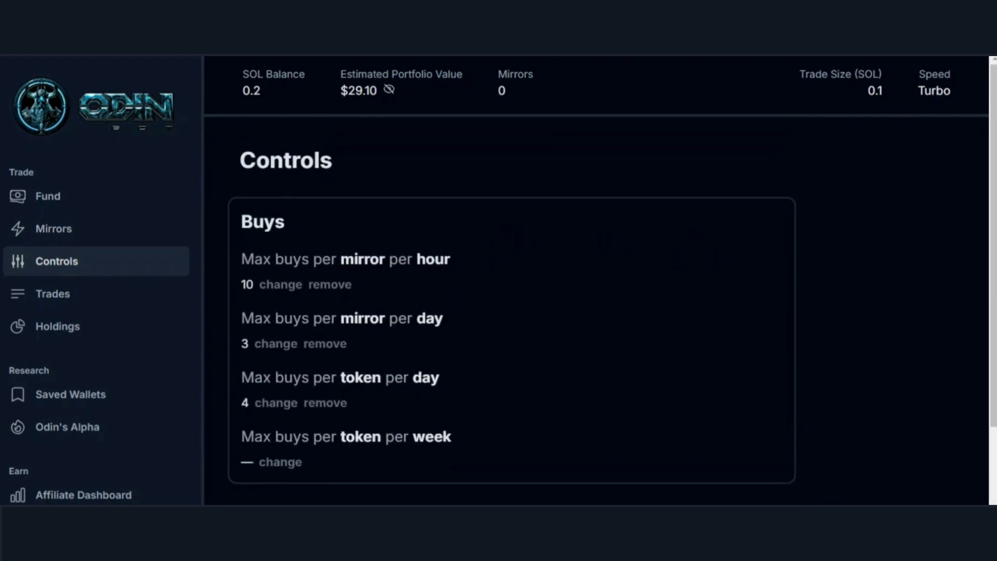
scroll(511, 311, down, 2)
scroll(511, 312, up, 1)
scroll(511, 311, down, 2)
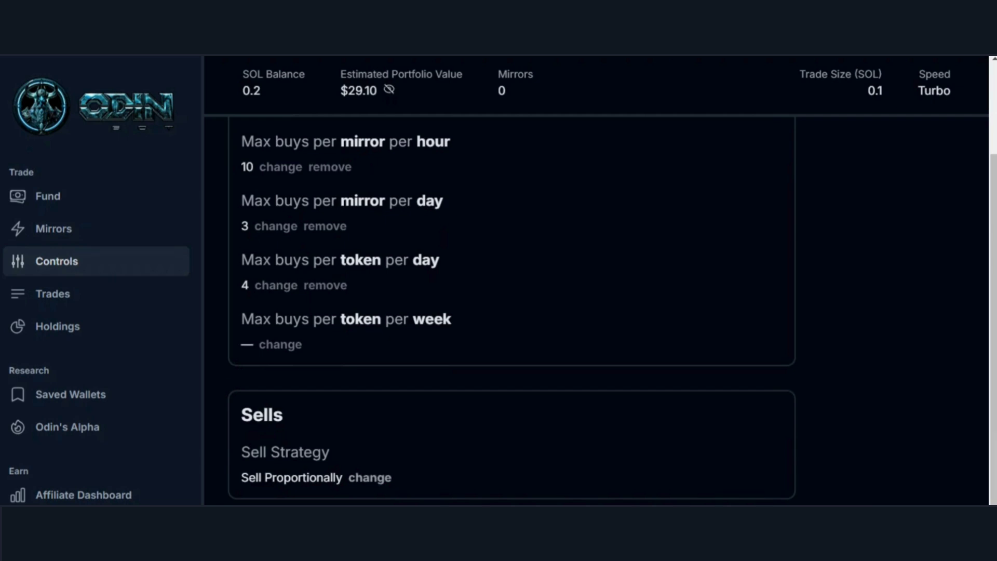
click(369, 477)
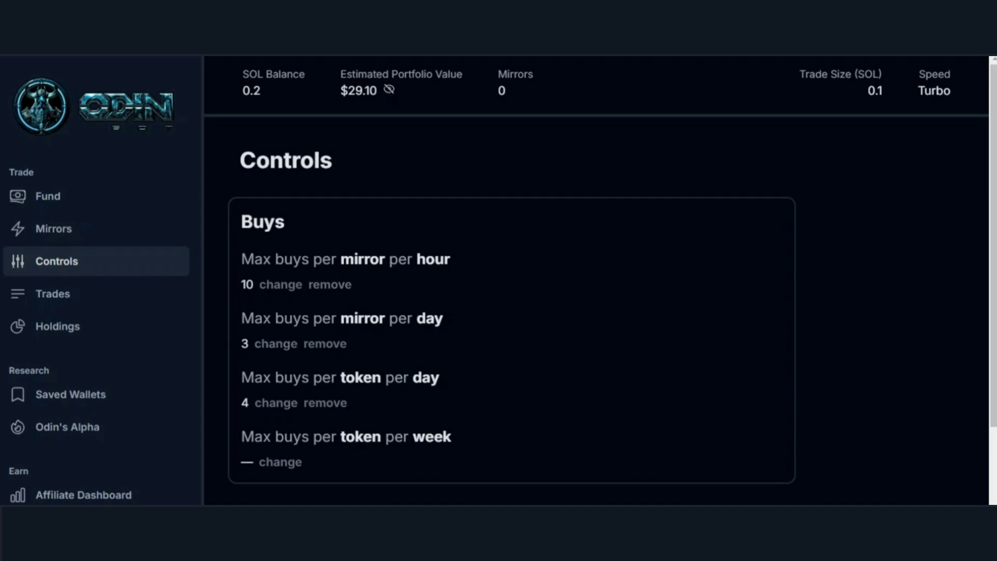
- Set the maximum buys per mirror per hour to 3
click(276, 344)
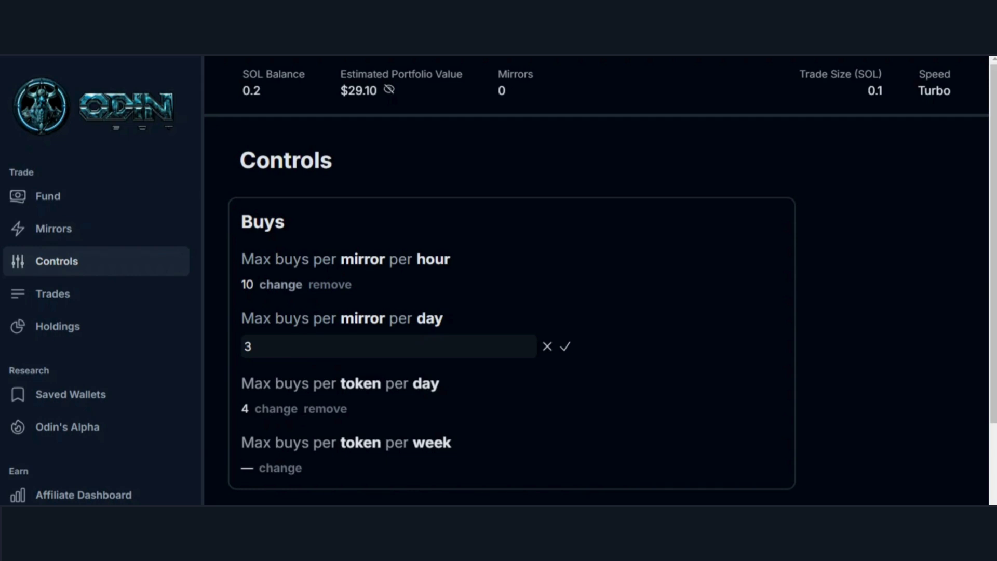
click(280, 285)
key(BackSpace)
key(BackSpace)
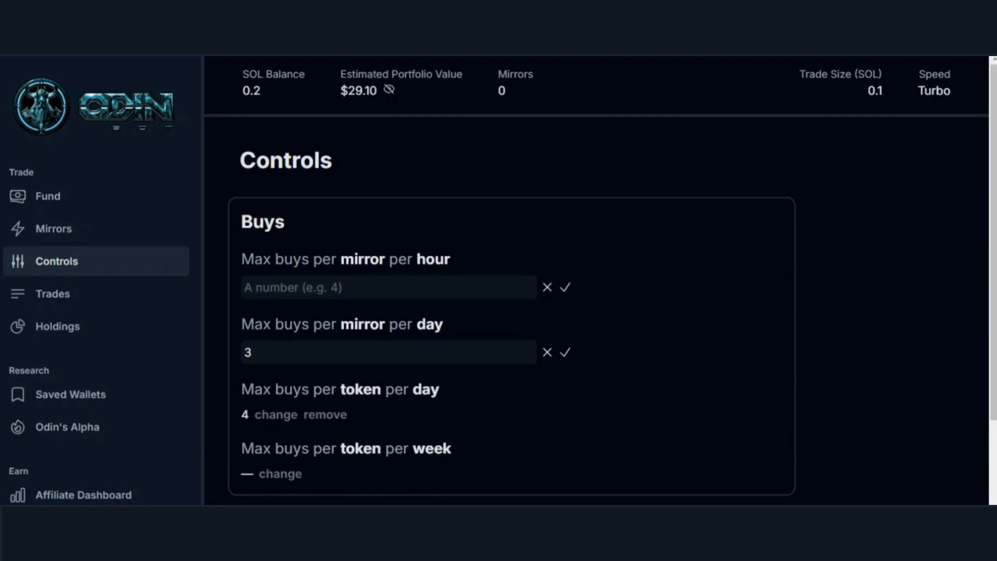
text(3)
key(Return)
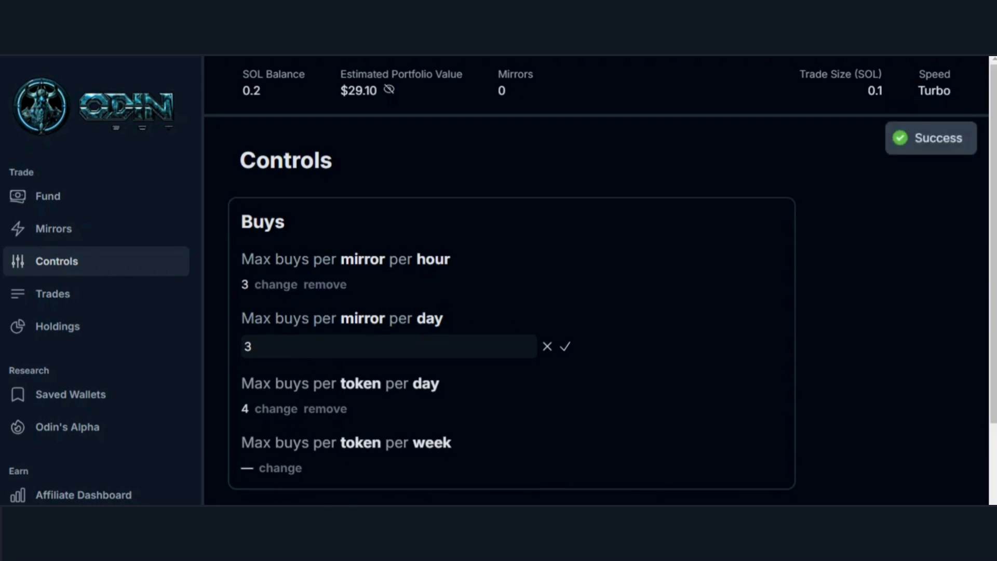
- Set the maximum buys per mirror to 6 per day and 10 per hour
key(BackSpace)
text(6)
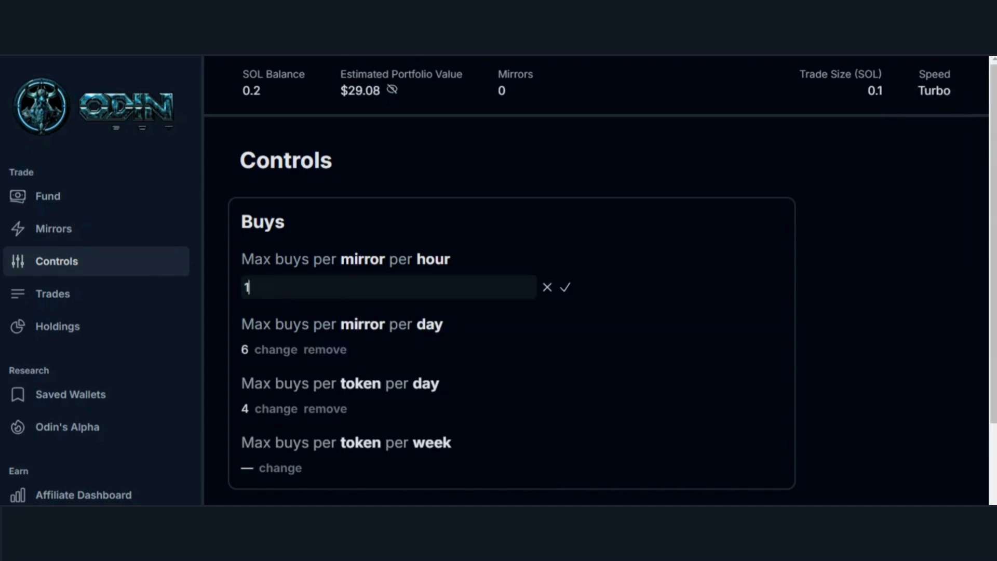
text(0)
key(Return)
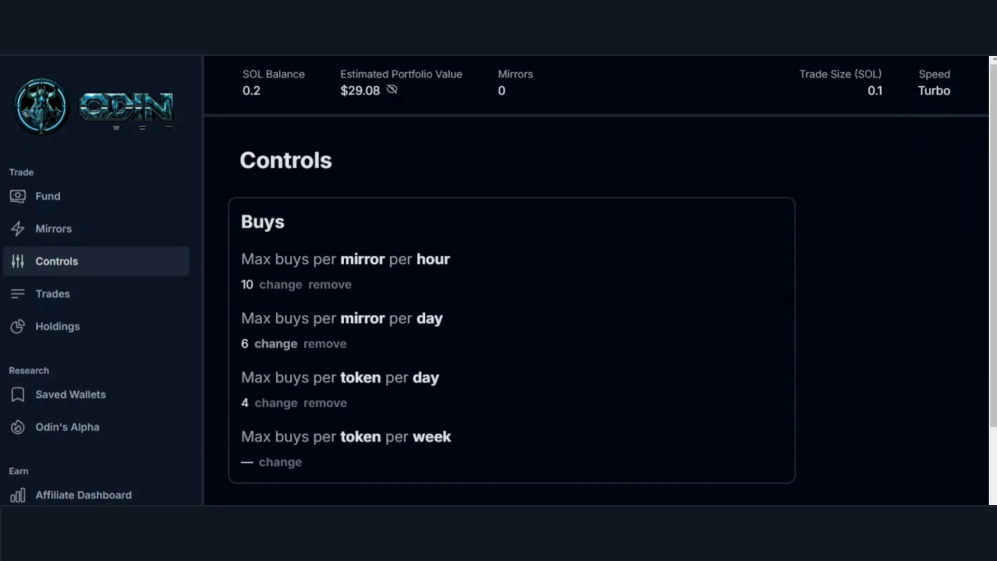
- Set the maximum buys per mirror per day to 100
click(276, 343)
key(BackSpace)
text(100)
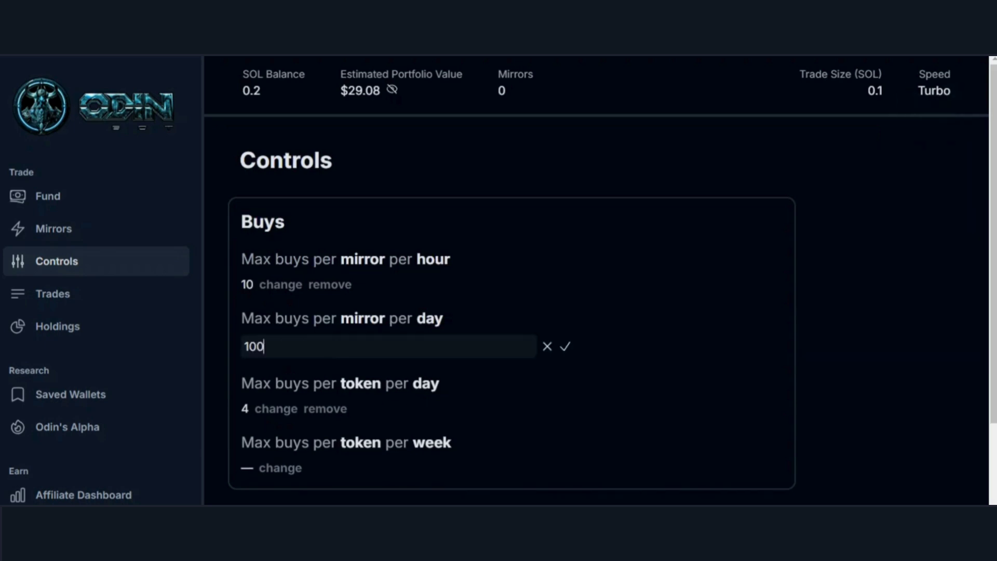
key(Return)
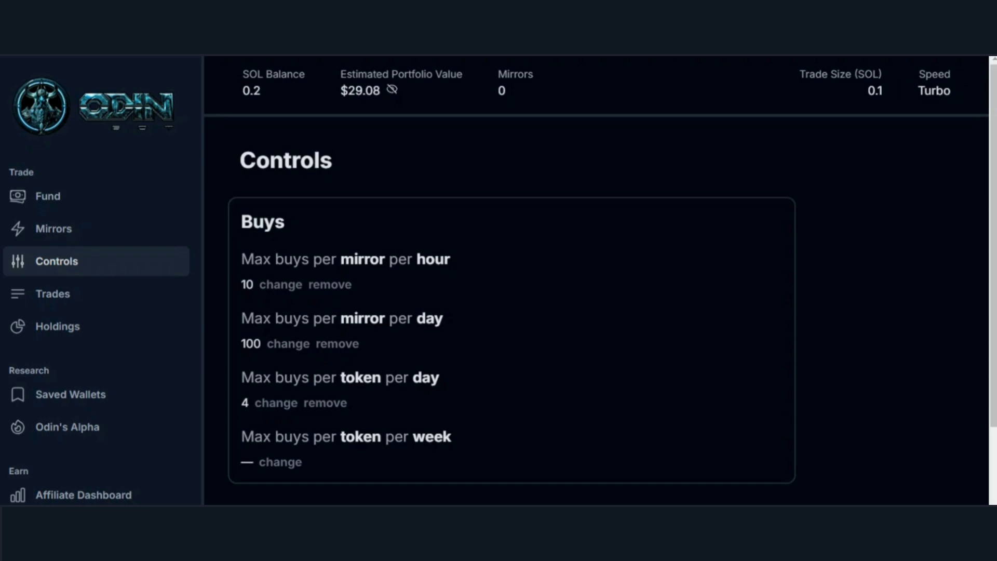
- View the mirrored trades and the holdings, trying the option to hide low value positions on and off
click(52, 293)
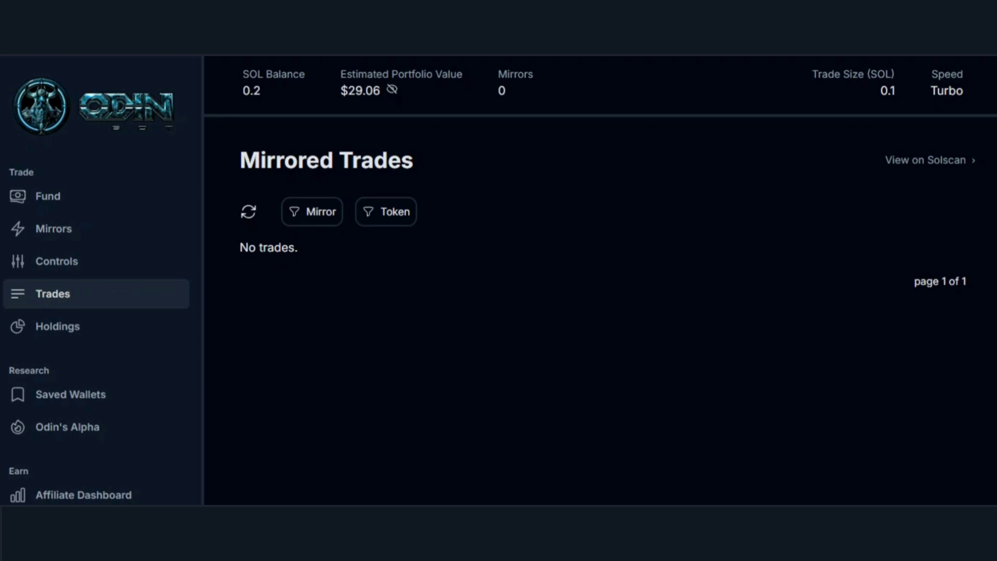
click(57, 326)
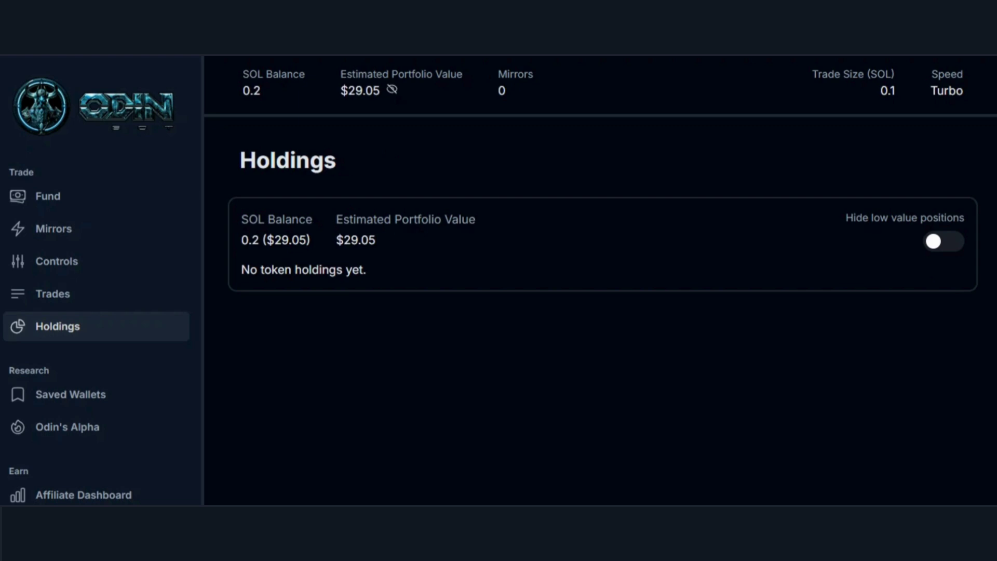
click(943, 241)
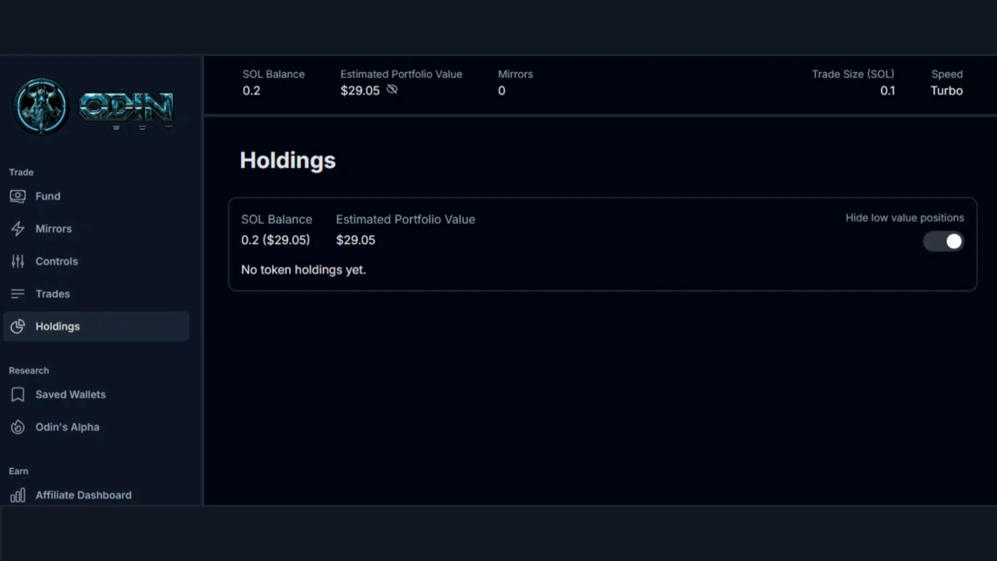
click(944, 241)
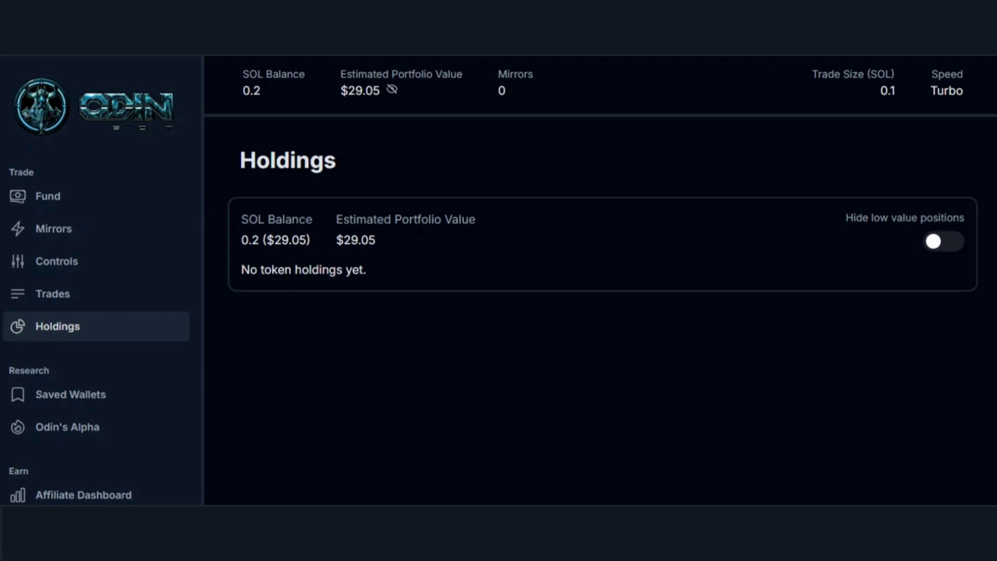
- Delete the wallet without notes and the ANSEM wallet from the saved wallets
click(53, 228)
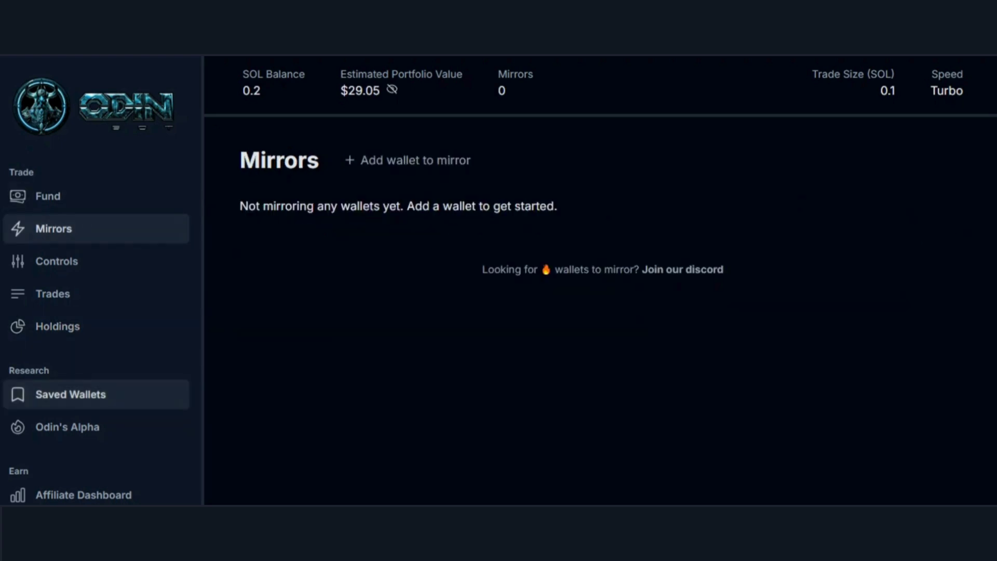
click(70, 394)
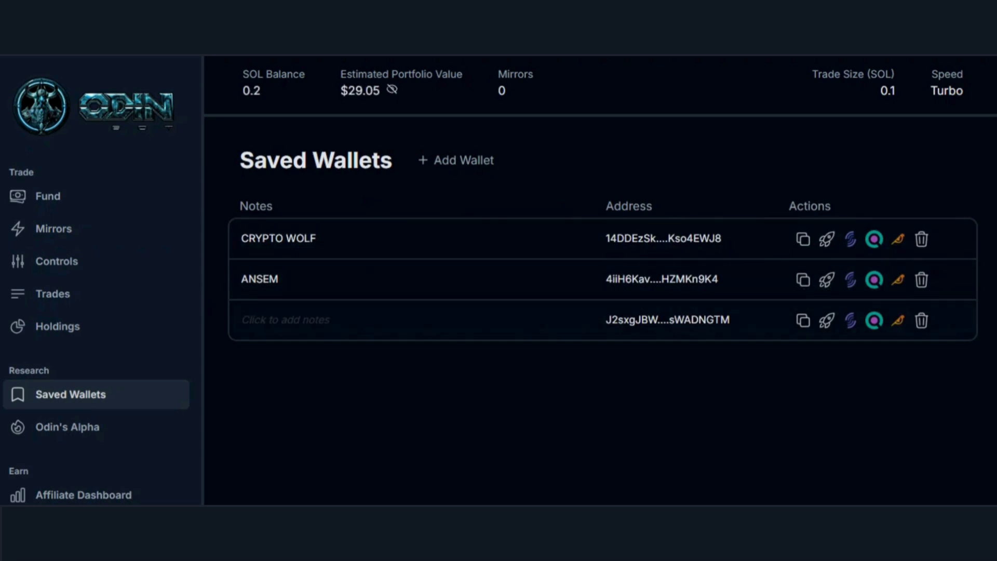
click(921, 320)
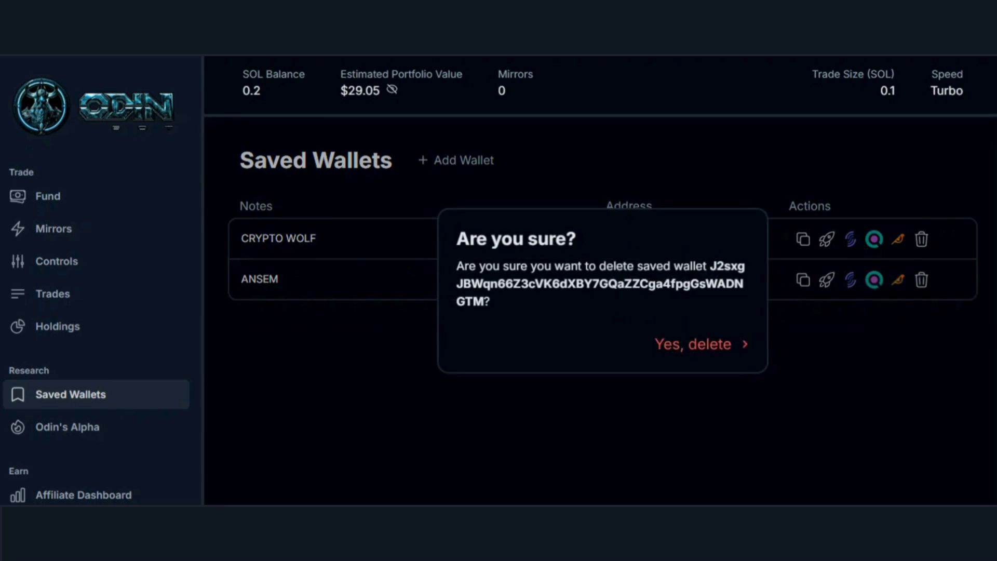
click(696, 344)
click(921, 280)
click(693, 335)
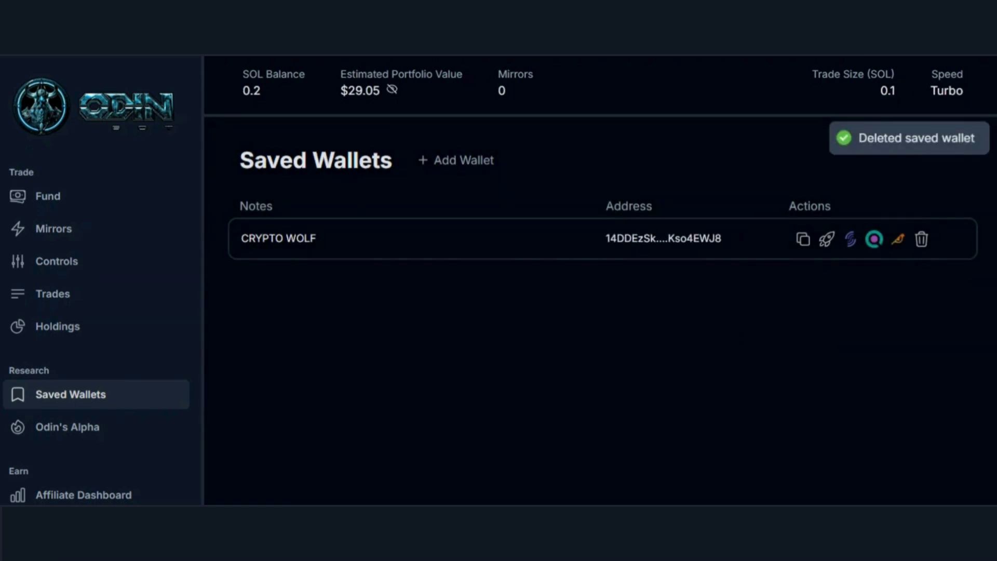
- Open Odin's Alpha and browse the wallet lists in Discord's odins-alpha channel, selecting a wallet address in the September 19, 2024 post
click(67, 427)
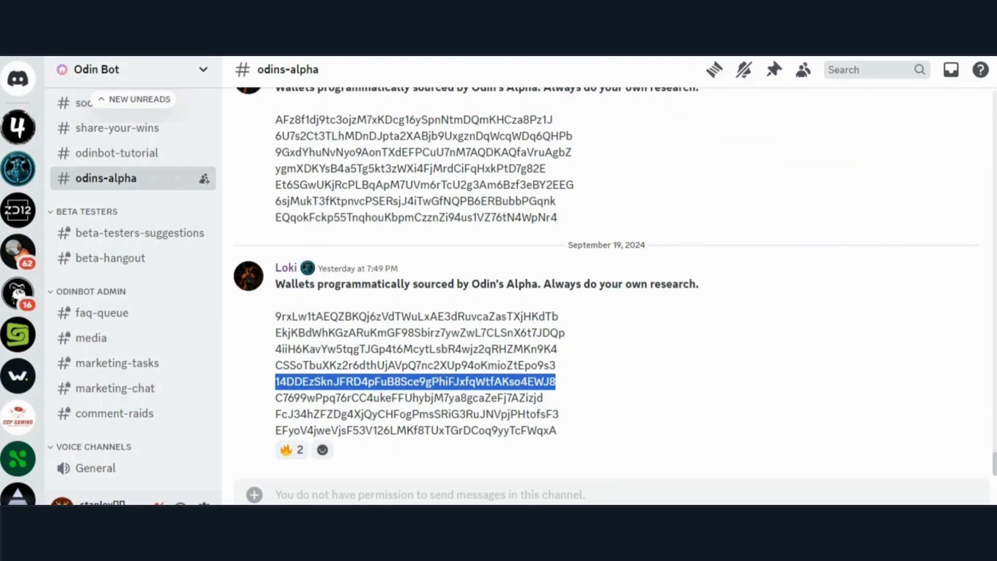
scroll(608, 281, up, 5)
scroll(613, 282, down, 20)
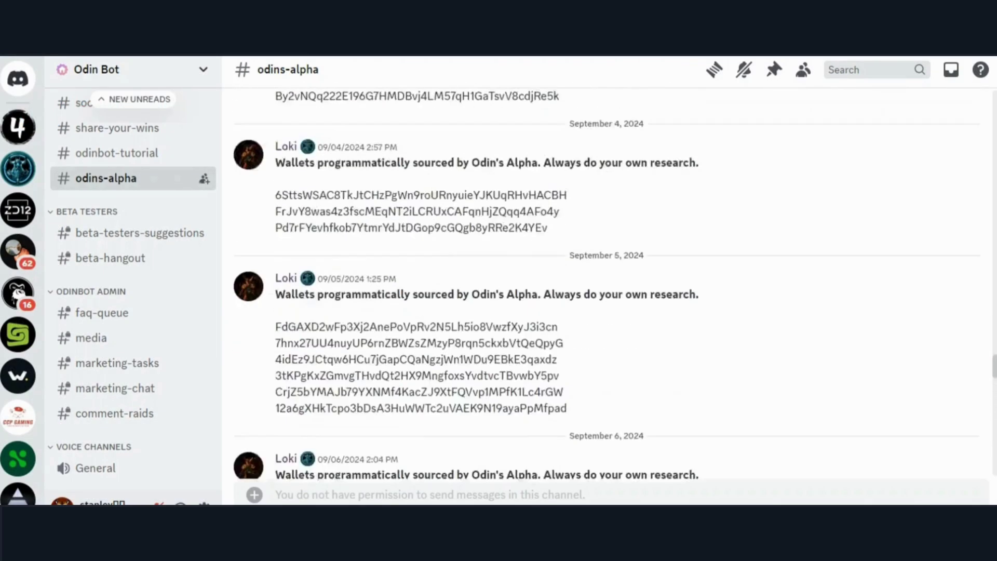
scroll(608, 283, down, 5)
double_click(412, 381)
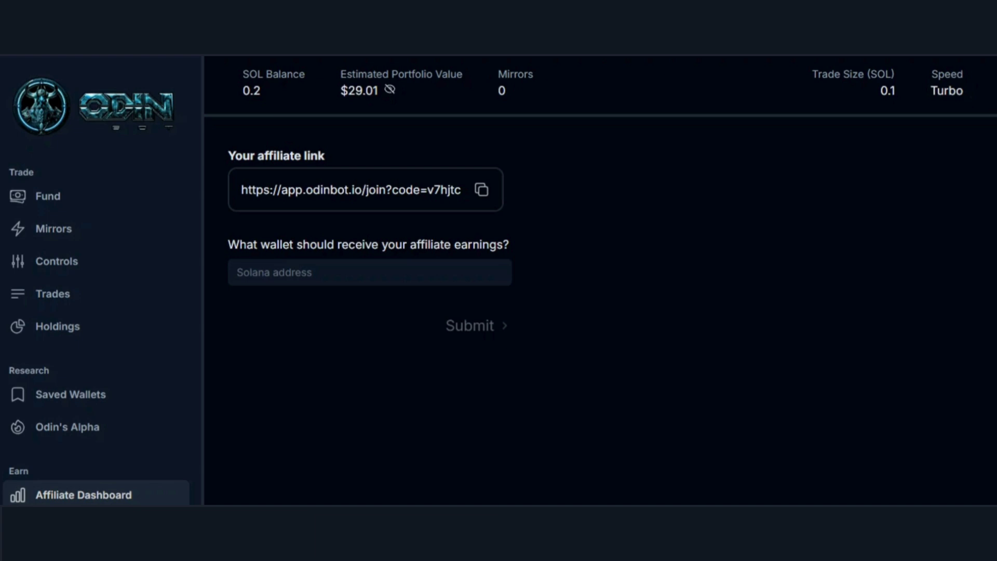
- Revisit the Odin's Alpha page in OdinBot, and request the export of the Solana wallet's private key from the settings
click(67, 427)
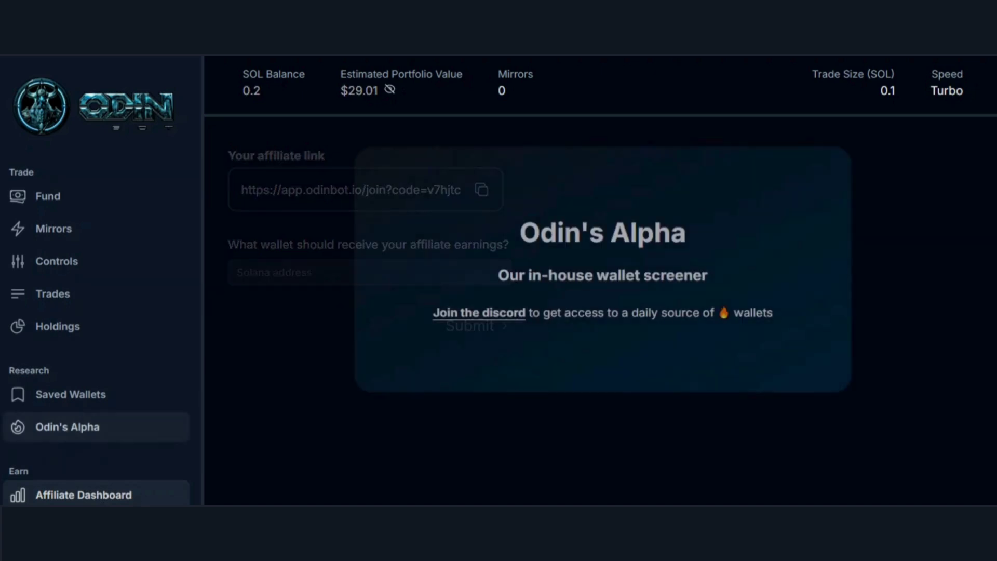
scroll(96, 280, down, 3)
click(56, 419)
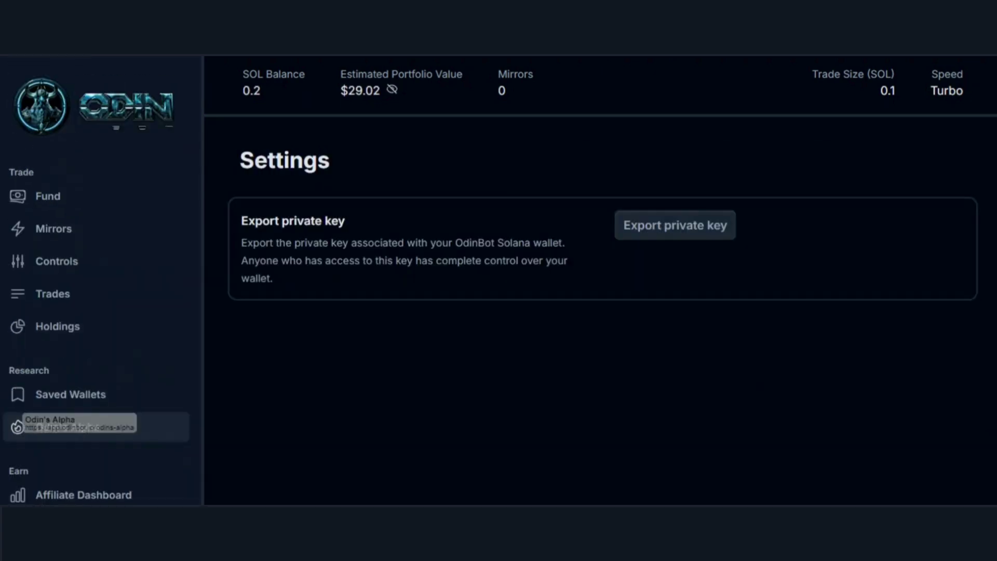
scroll(58, 421, down, 3)
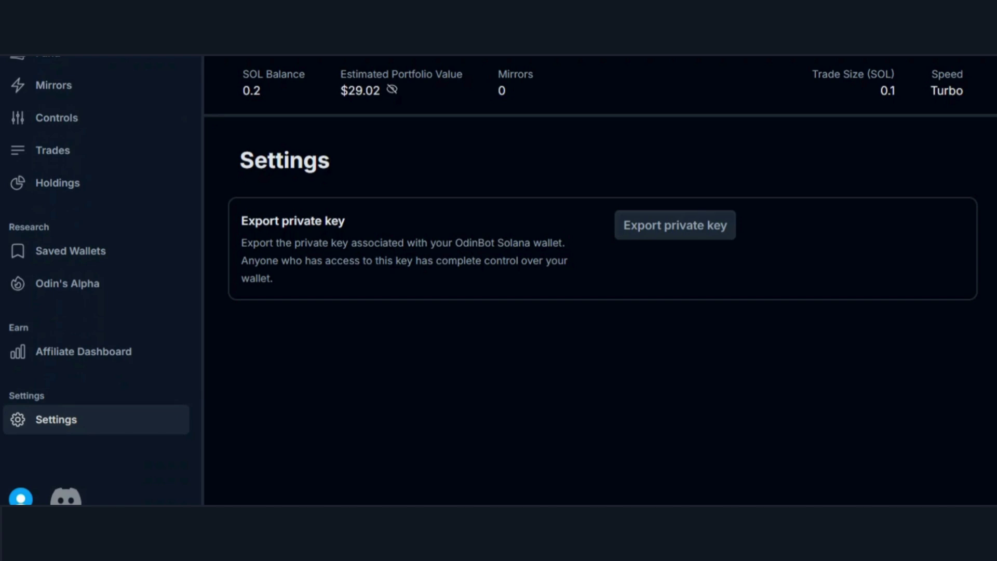
click(675, 224)
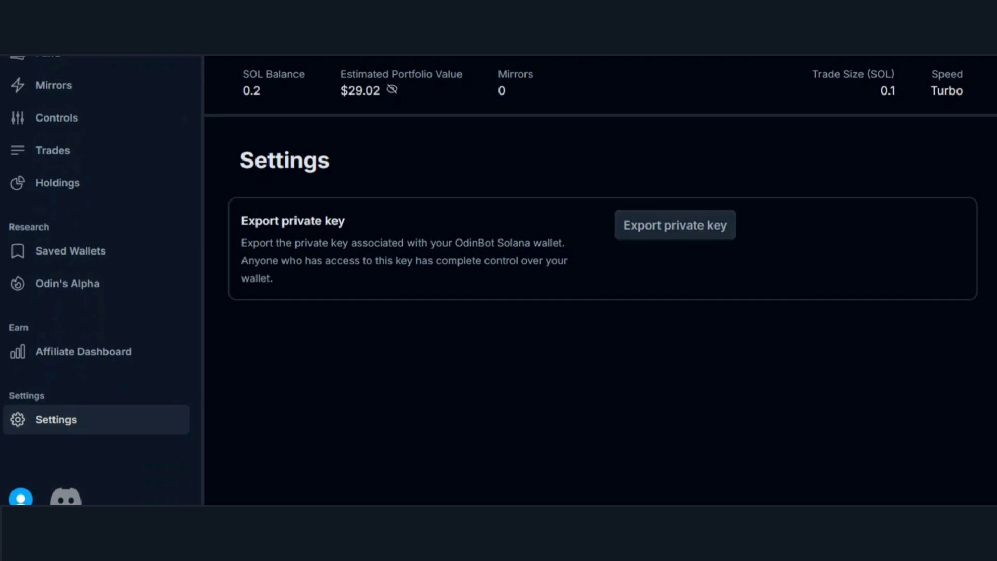